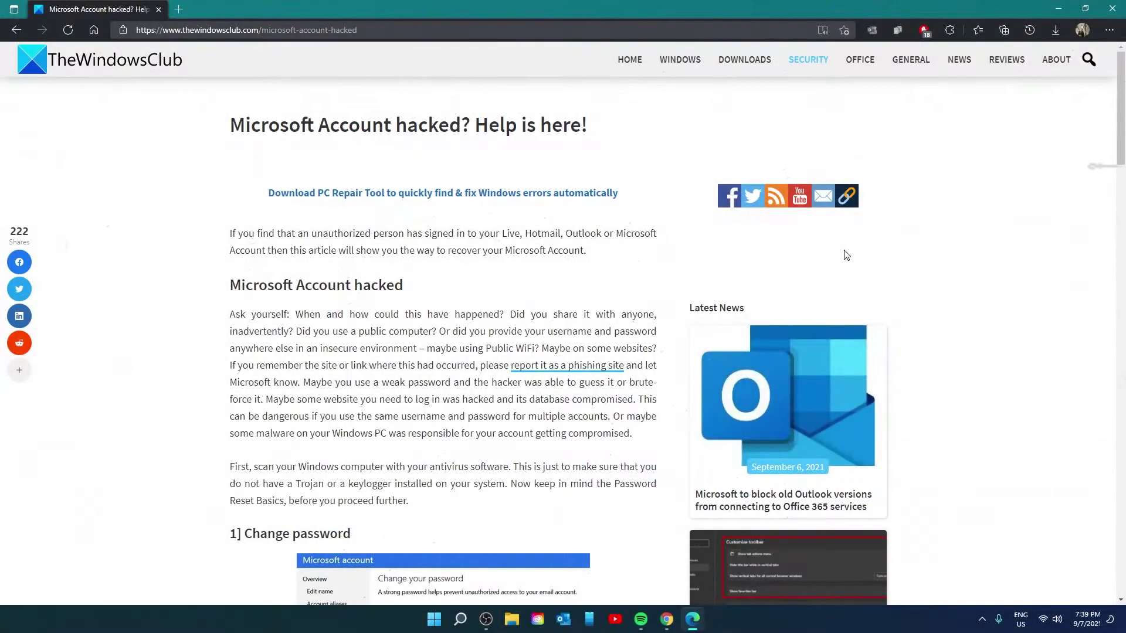
scroll(844, 250, "down", 3)
scroll(846, 255, "down", 2)
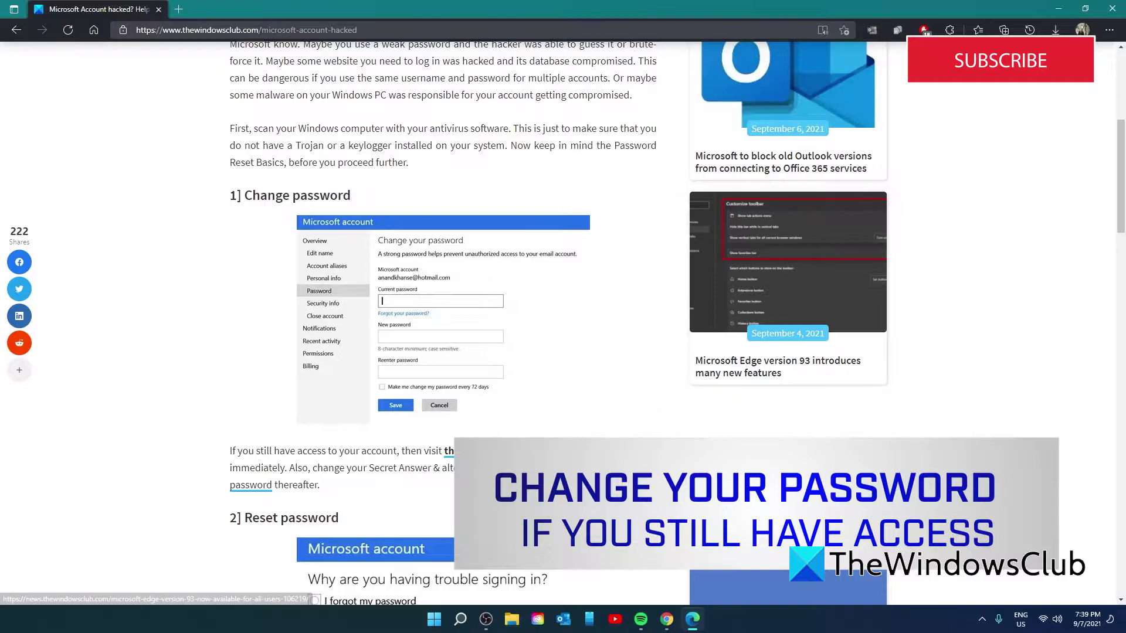
- Open Microsoft's Change your password page from the '1] Change password' link
left_click(450, 451)
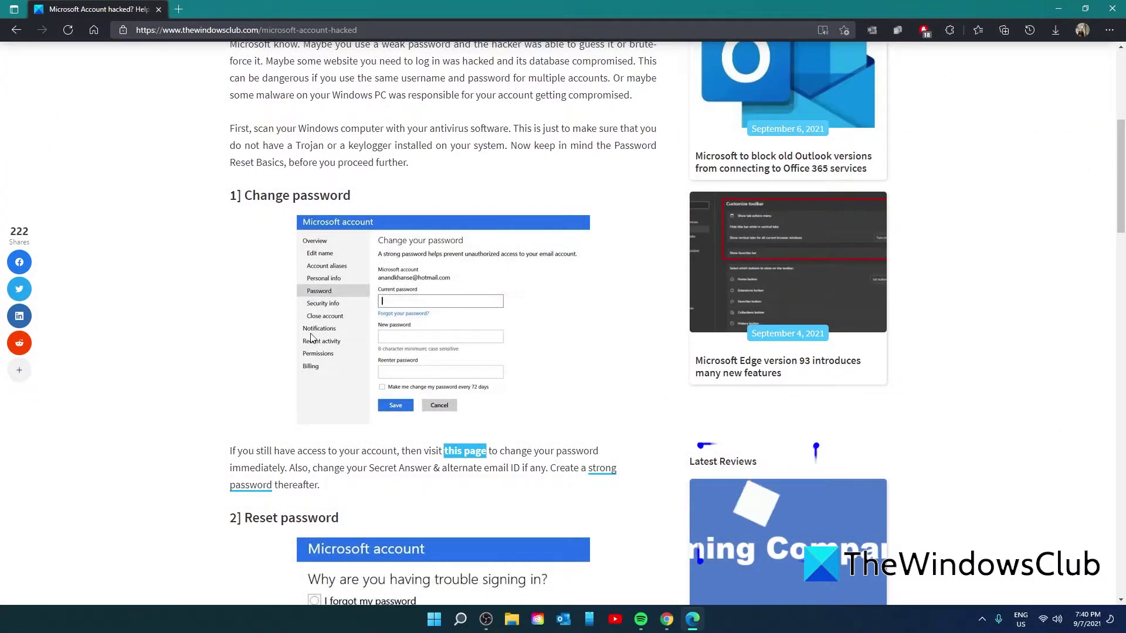
scroll(307, 254, "down", 4)
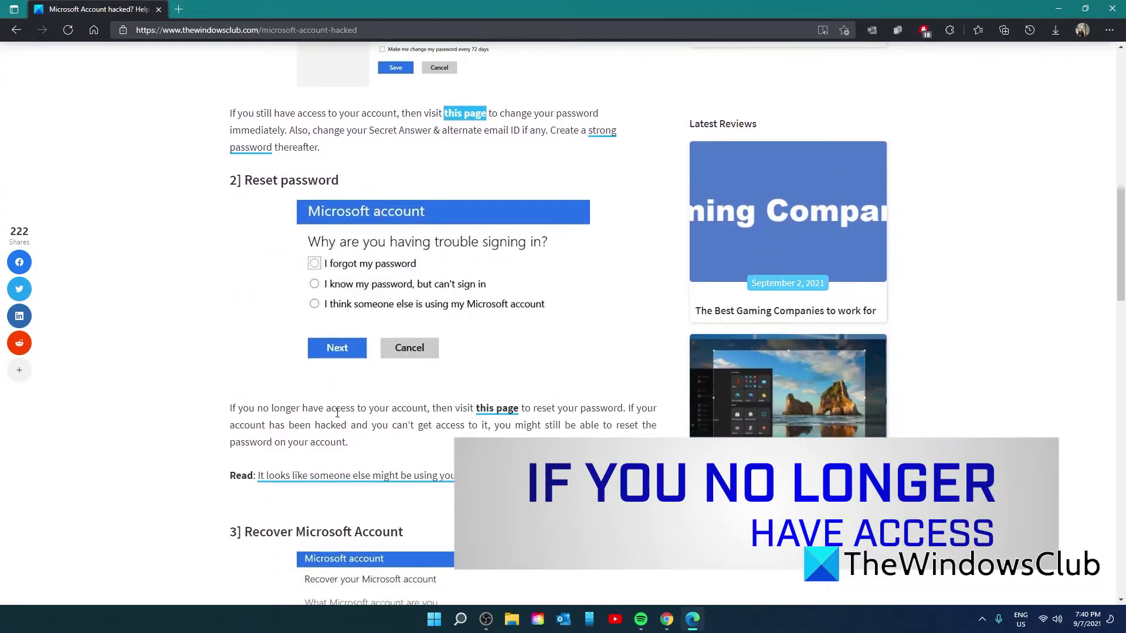
- Open Microsoft's password-reset identity verification page from the '2] Reset password' link
double_click(497, 408)
left_click(486, 412)
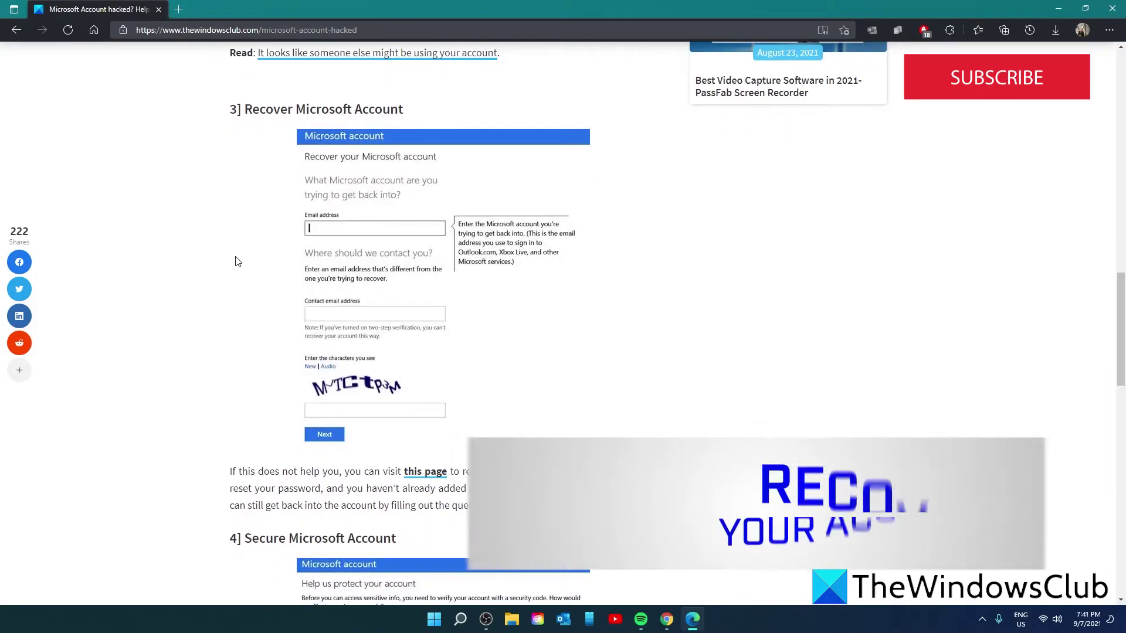
scroll(236, 261, "down", 1)
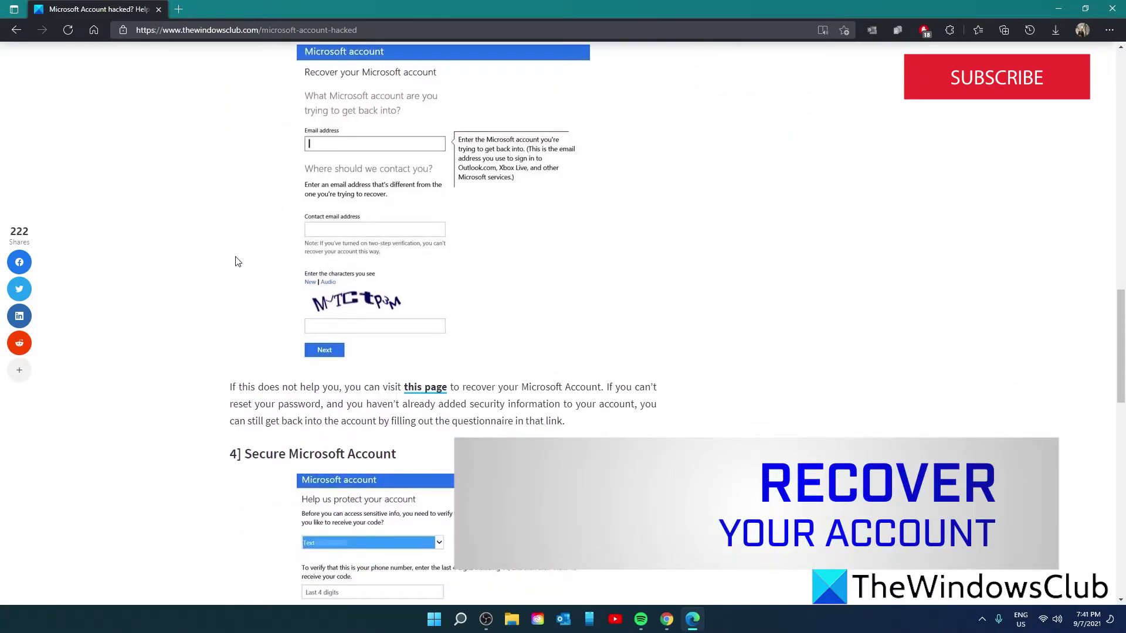
- Open Microsoft's Recover your account form from the '3] Recover Microsoft Account' link
left_click(425, 387)
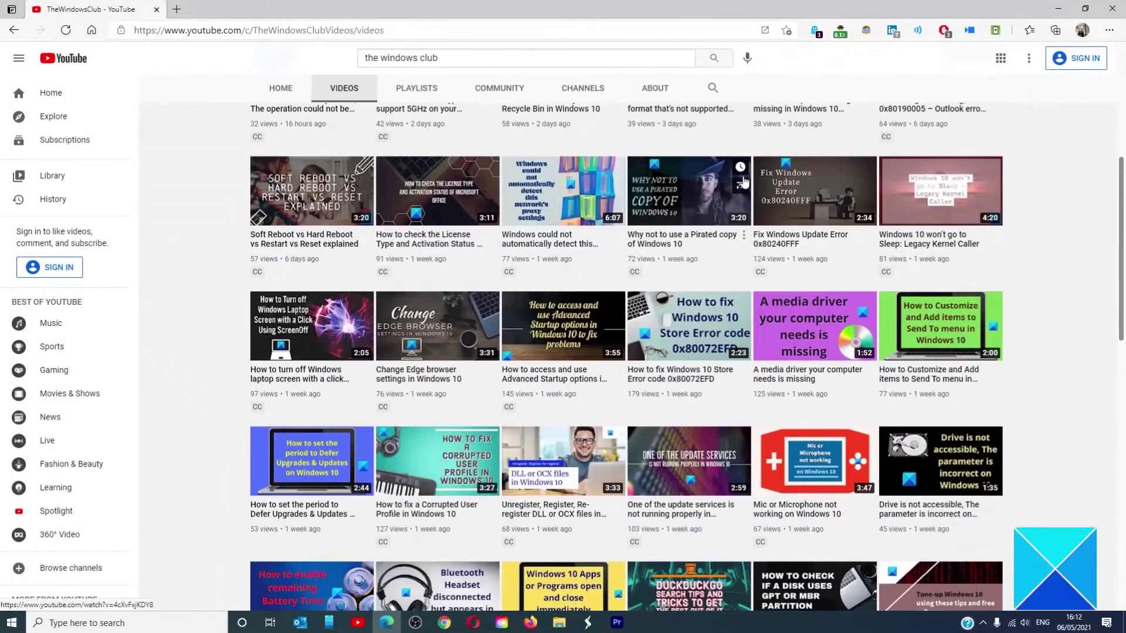
scroll(743, 176, "down", 5)
scroll(743, 176, "down", 5)
scroll(744, 176, "down", 4)
scroll(744, 176, "down", 3)
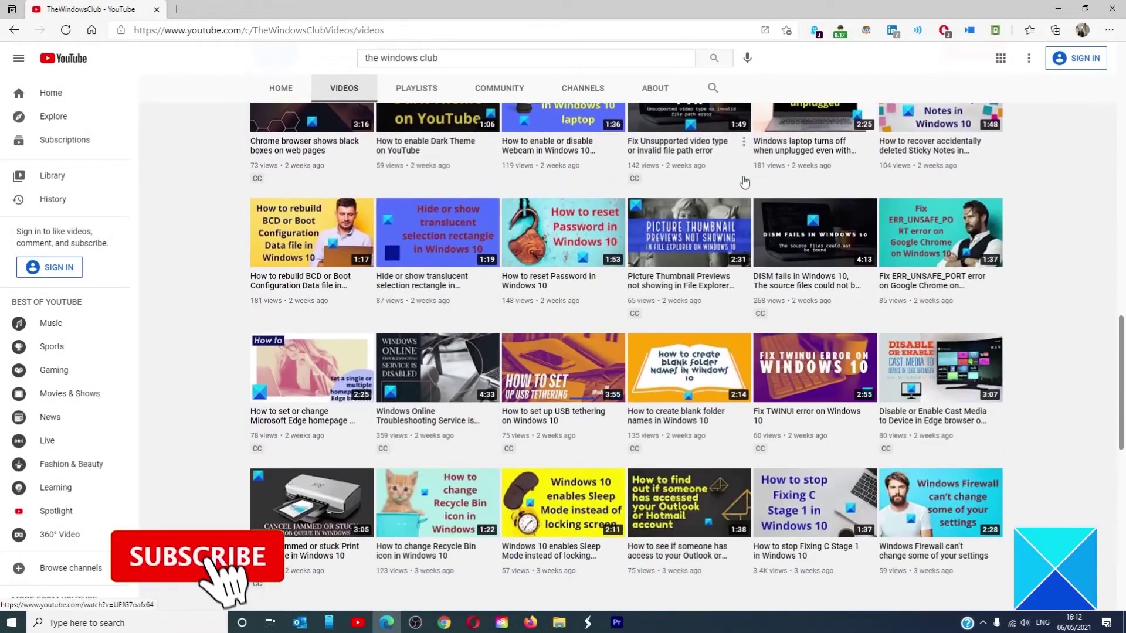
scroll(745, 182, "up", 4)
scroll(746, 182, "up", 4)
scroll(745, 182, "up", 2)
scroll(745, 182, "up", 4)
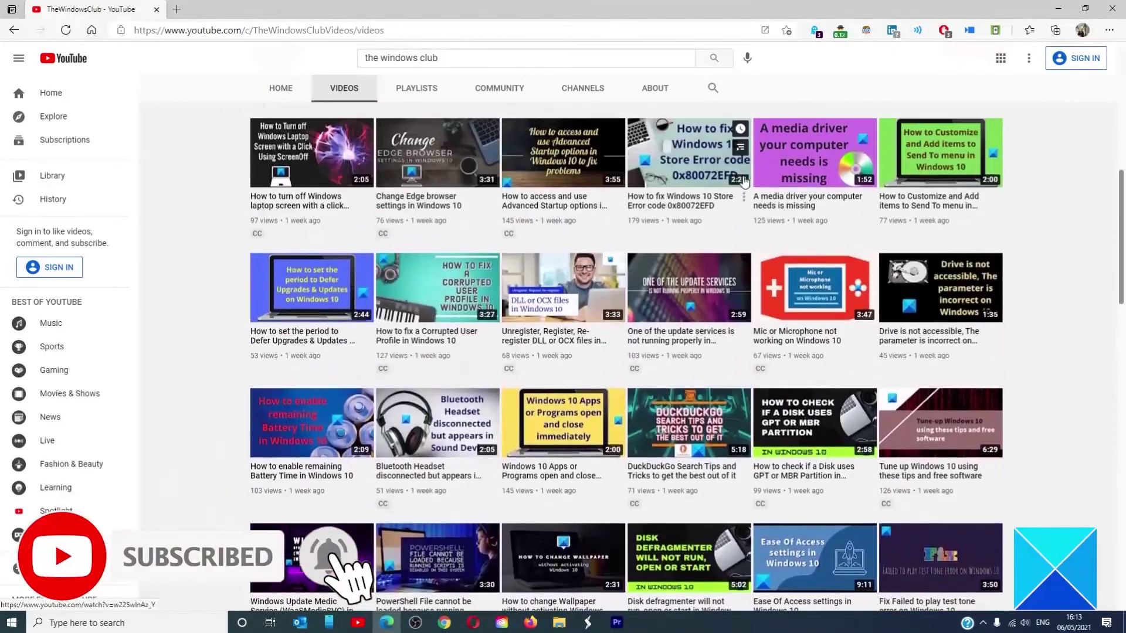